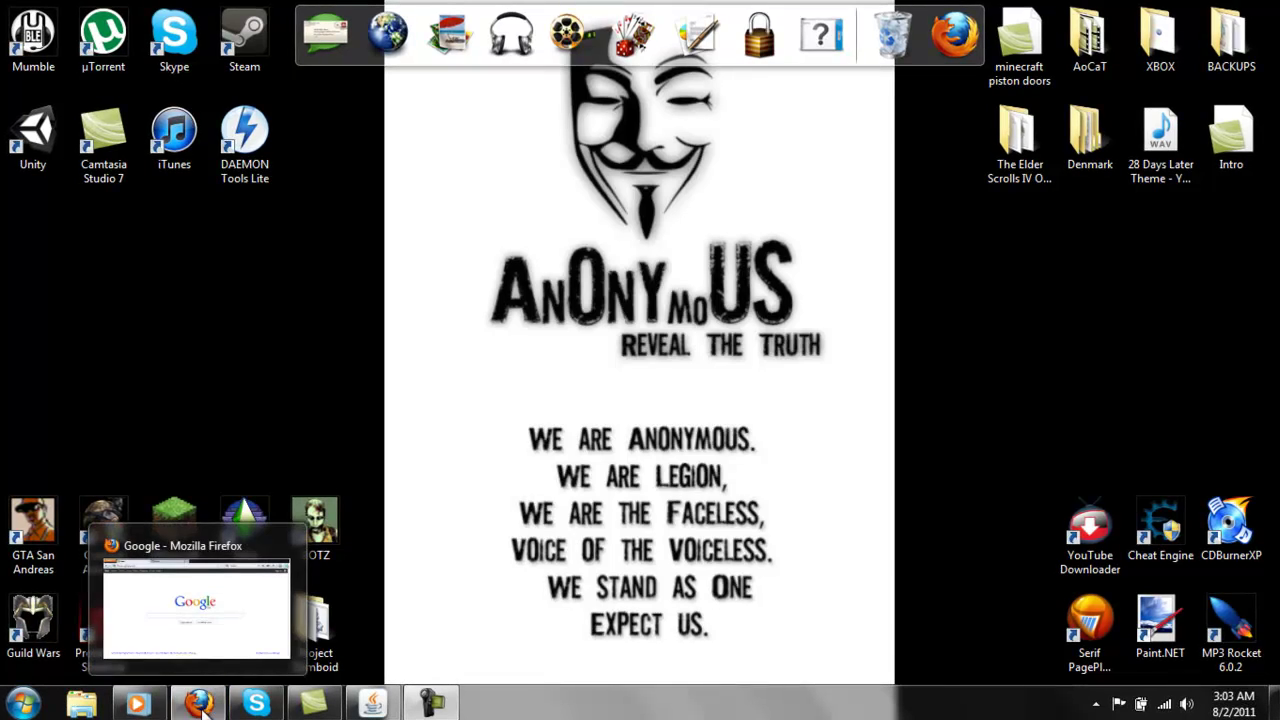
Switch to Firefox, search Google for "tpb" and open The Pirate Bay's home page.
click(195, 600)
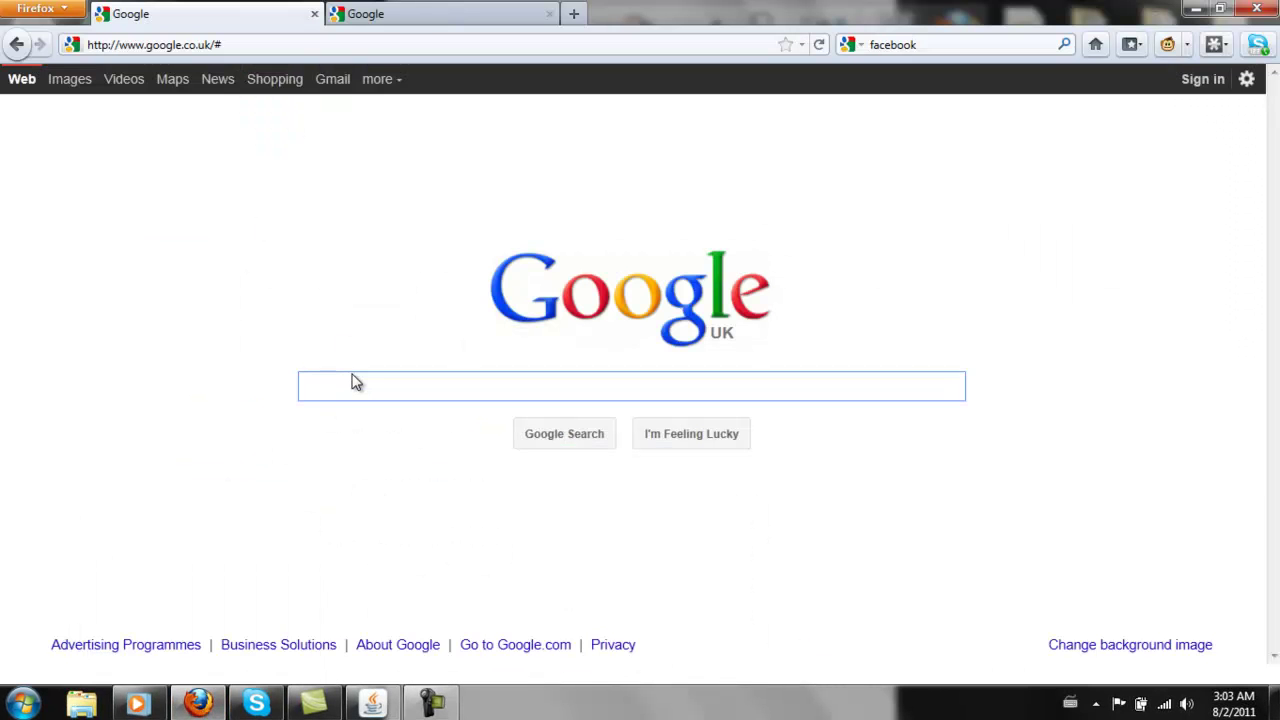
text(tpb)
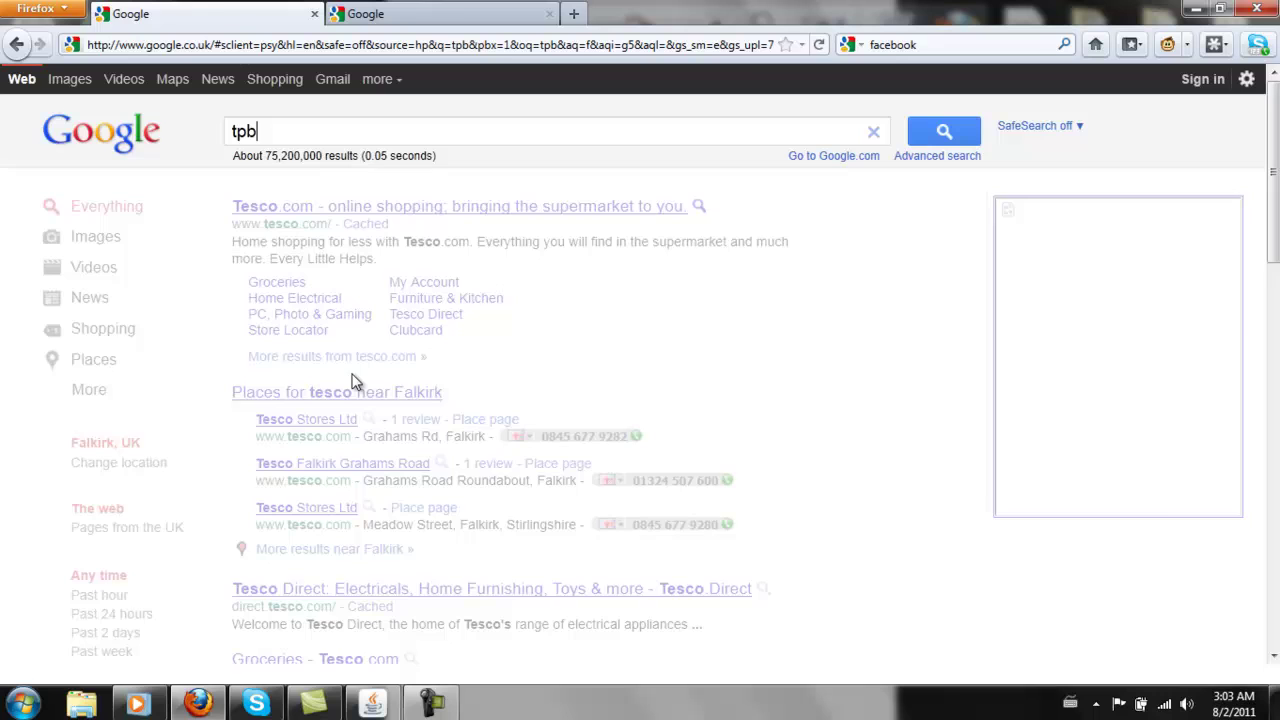
click(396, 214)
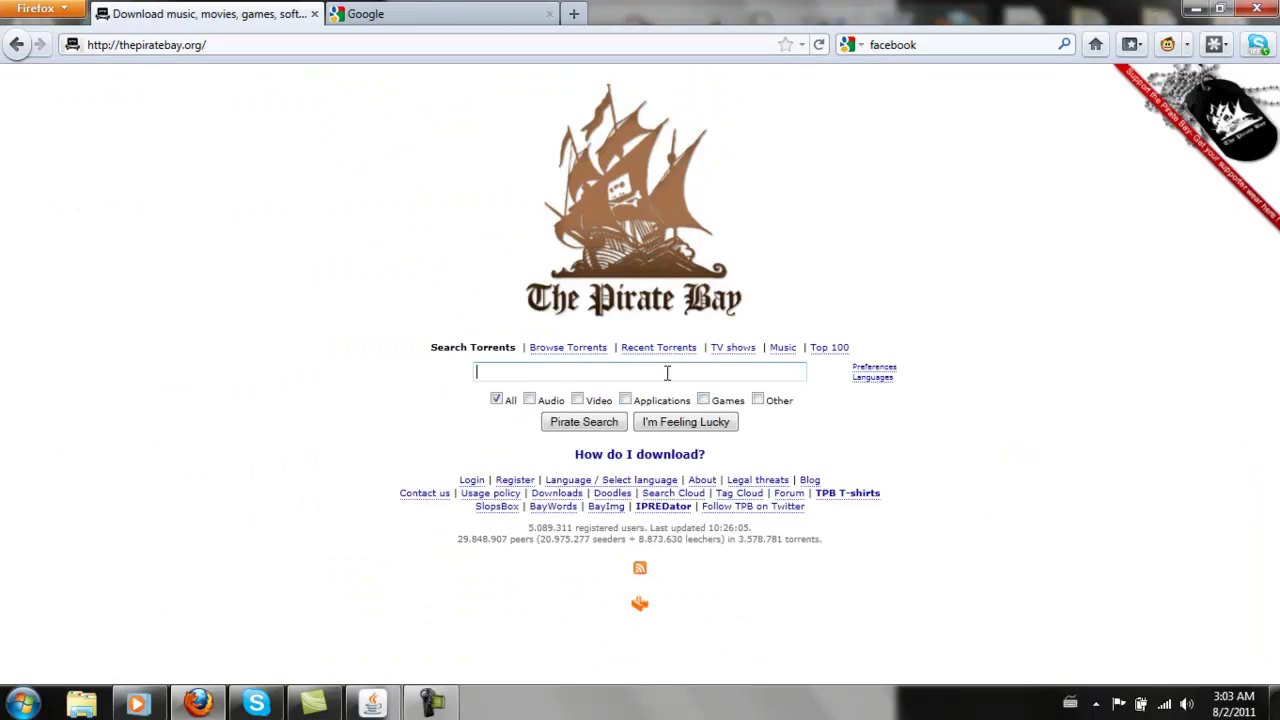
Search The Pirate Bay's games category for "oblivion", look through the results, and close the page.
click(704, 399)
click(560, 373)
text(oblivion)
key(Return)
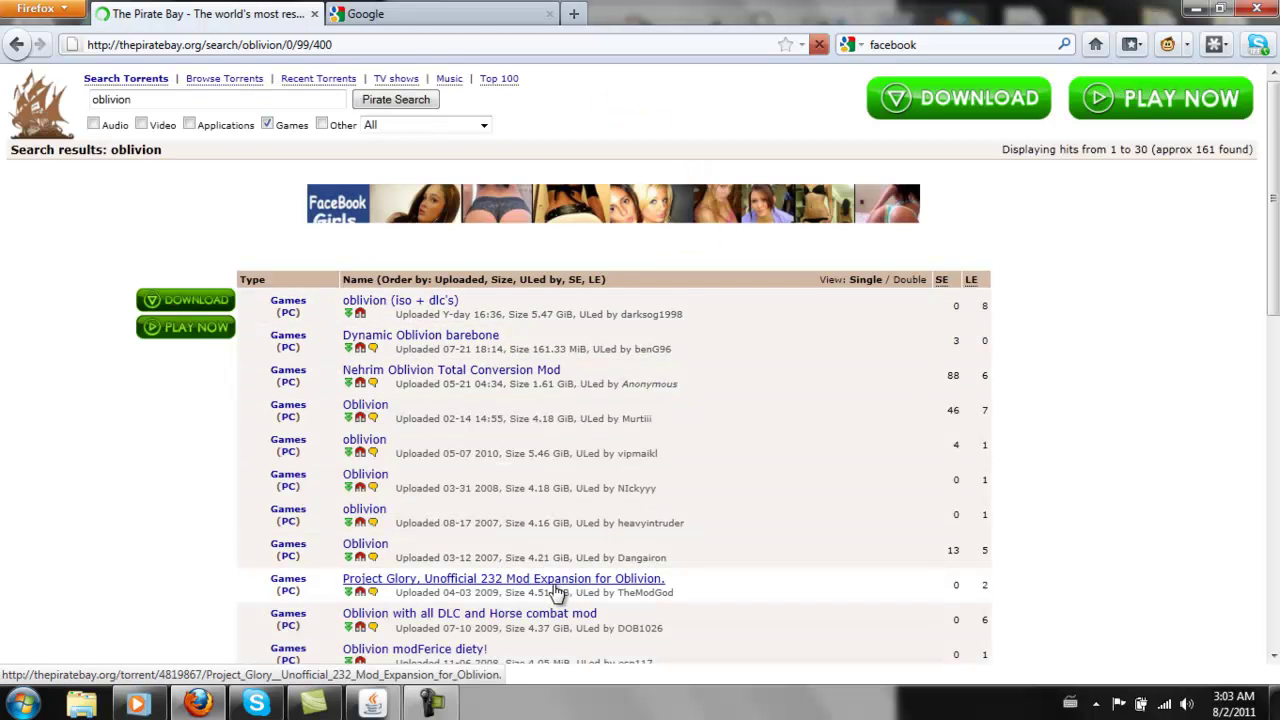
drag(1274, 180, 1274, 512)
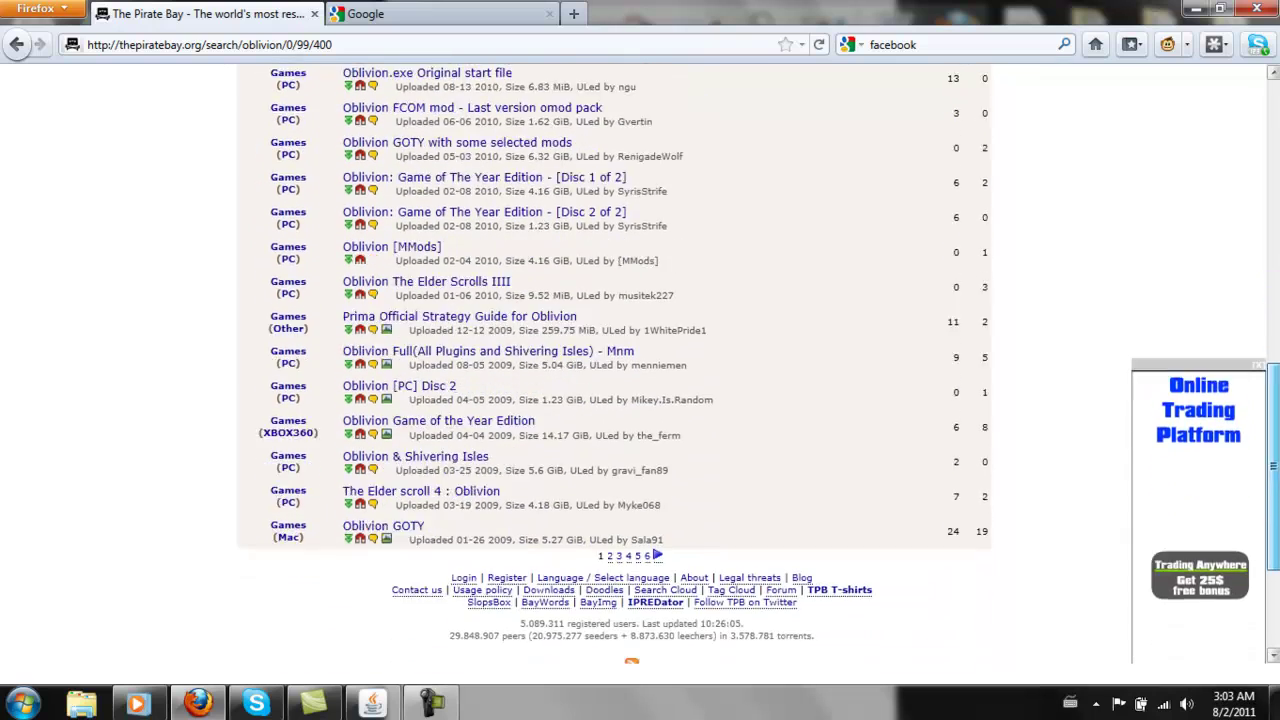
scroll(1160, 187, up, 7)
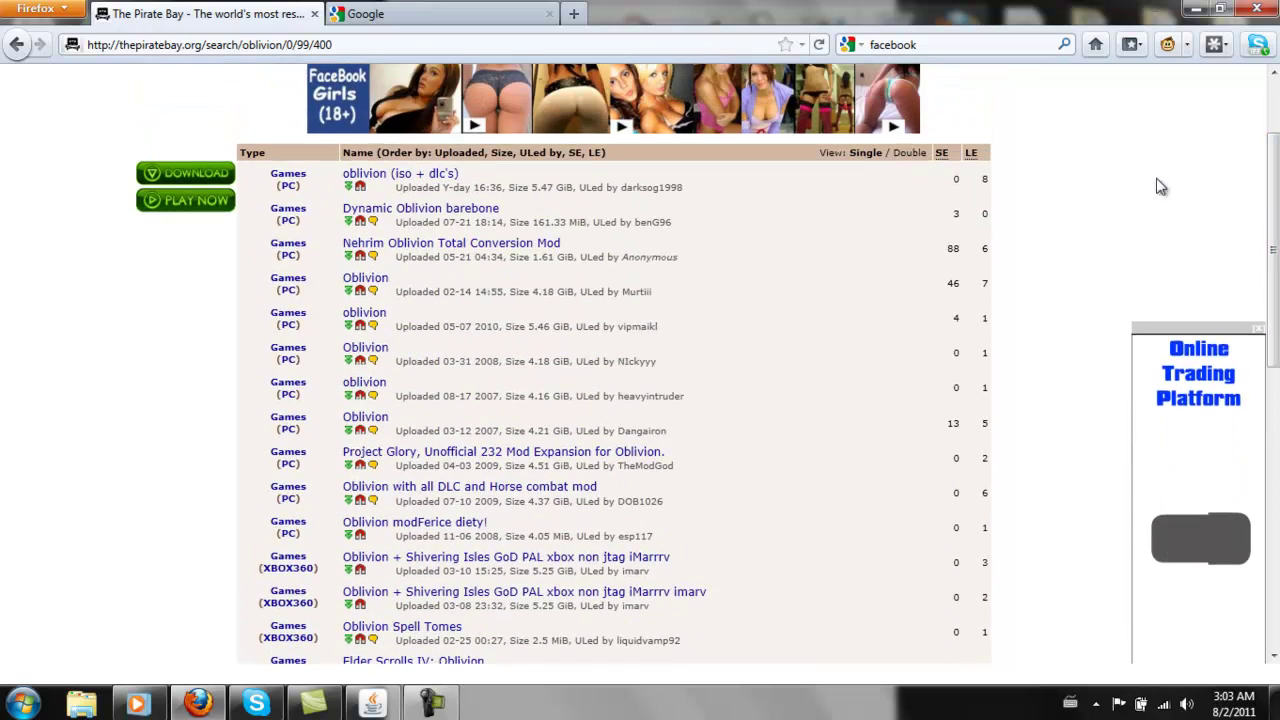
click(315, 15)
click(1196, 8)
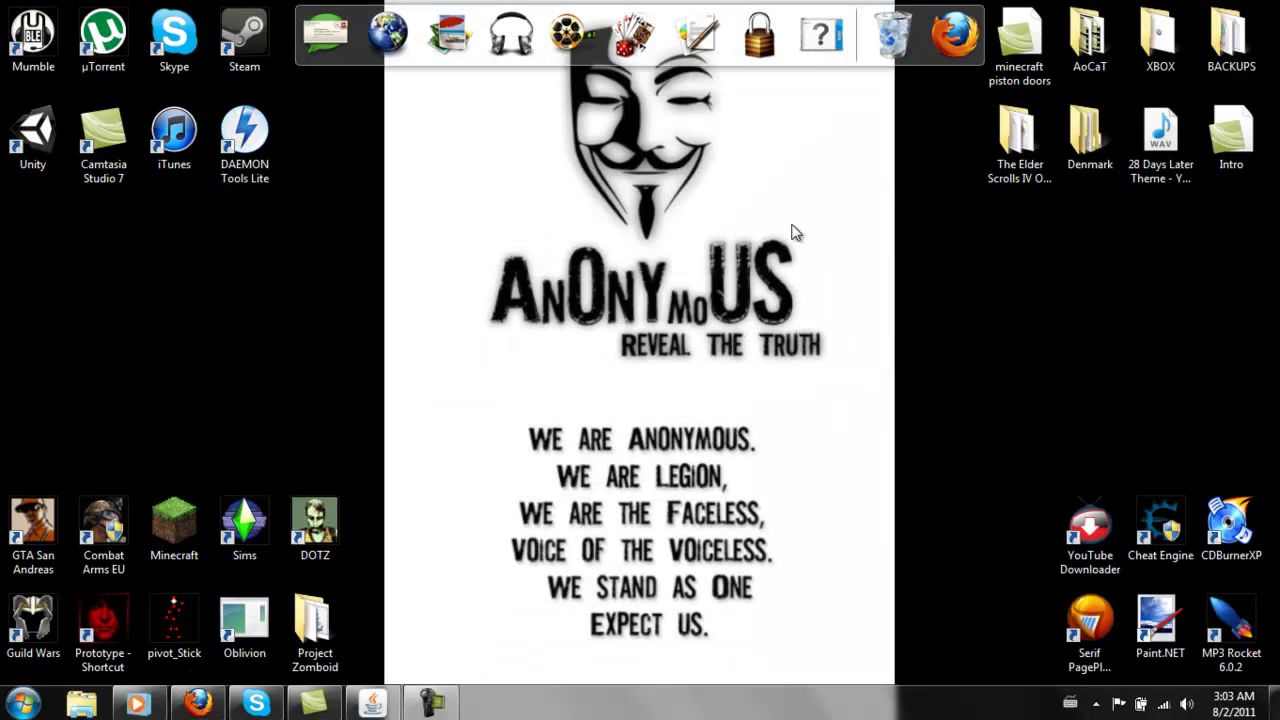
Open the Elder Scrolls IV Oblivion folder on the desktop and place its window mid-screen to view the files.
double_click(1040, 146)
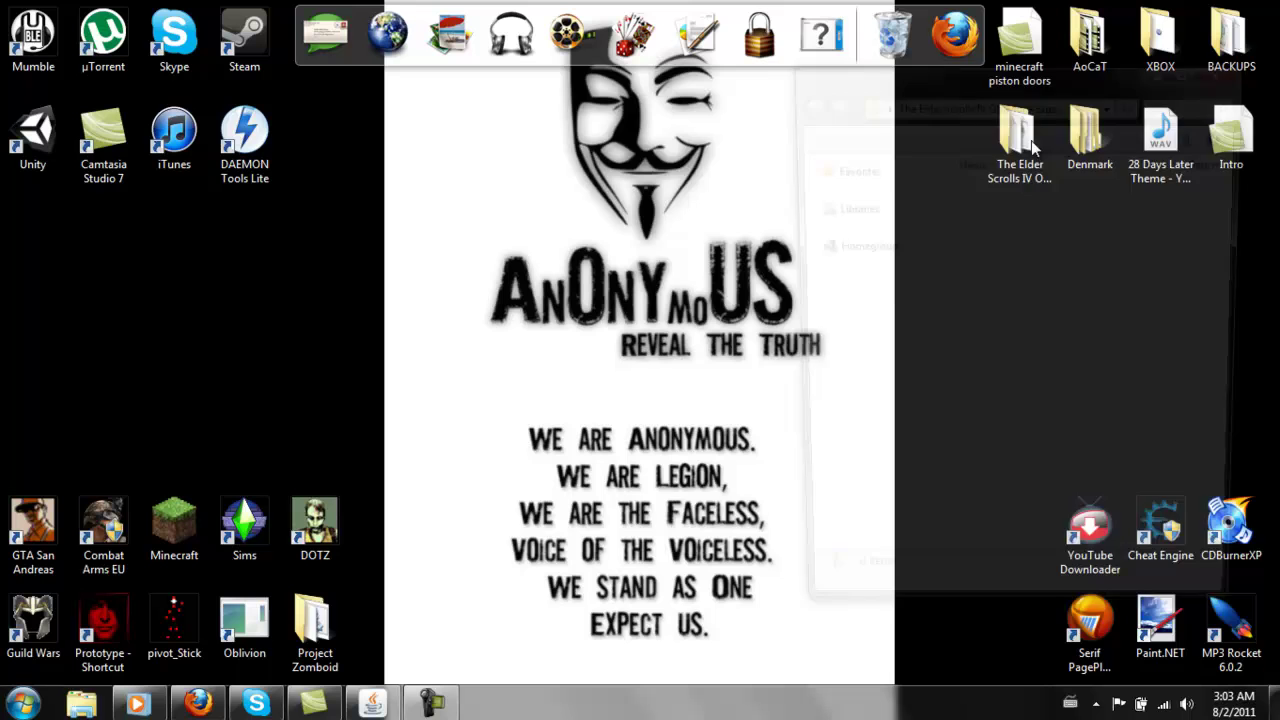
drag(1040, 88, 653, 118)
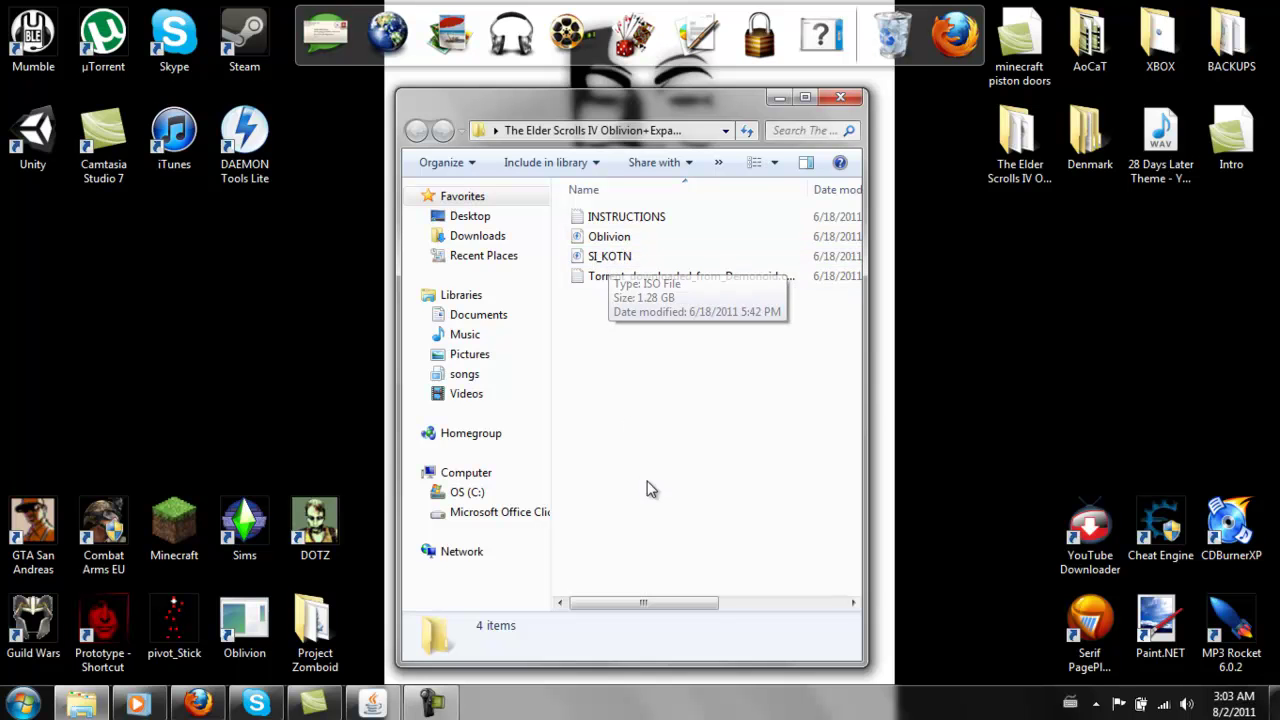
mouse_move(640, 603)
mouse_down()
mouse_move(667, 605)
mouse_move(623, 603)
mouse_up()
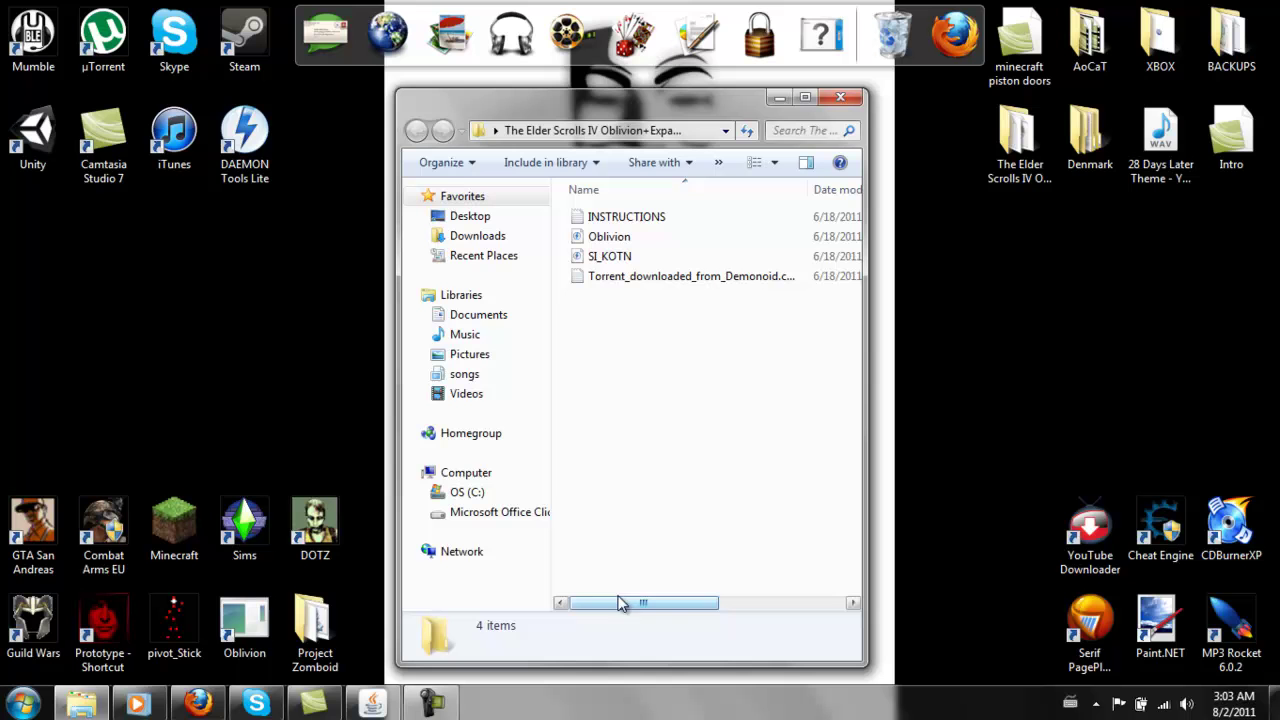
Read the INSTRUCTIONS text file, highlighting its note on the SI_KOTN file, and put the file and folder away.
double_click(643, 218)
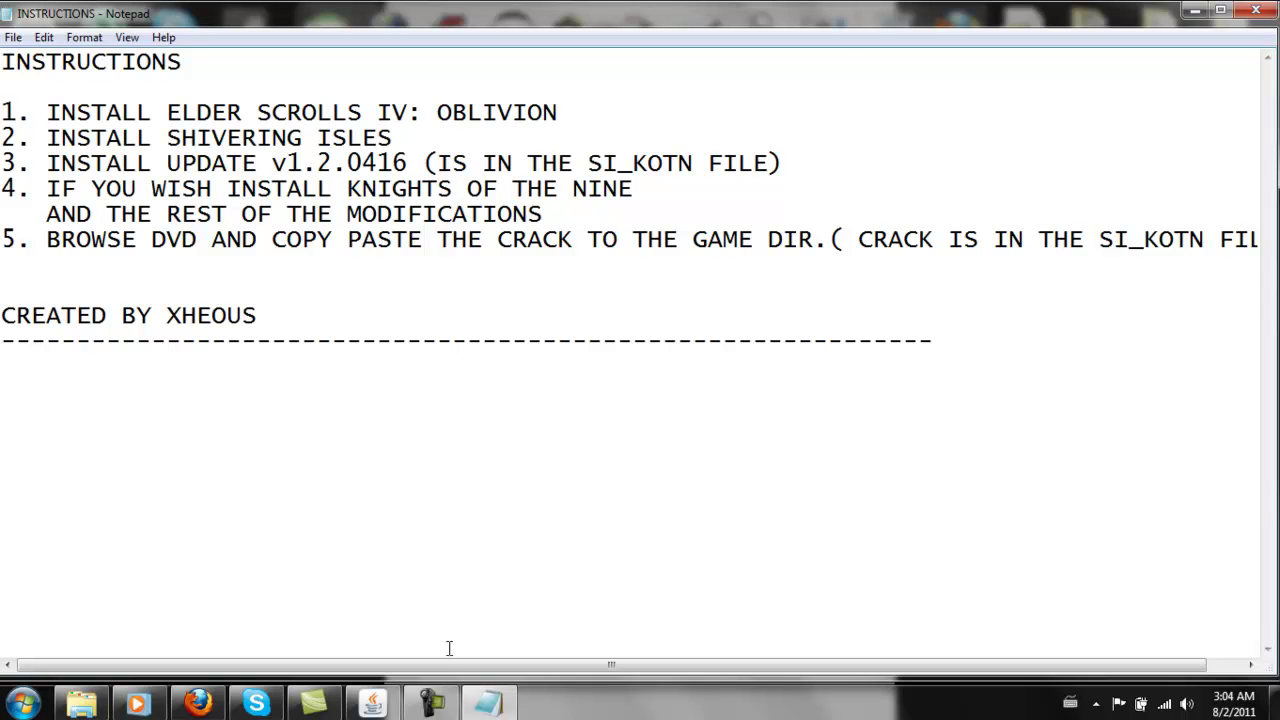
drag(422, 672, 485, 672)
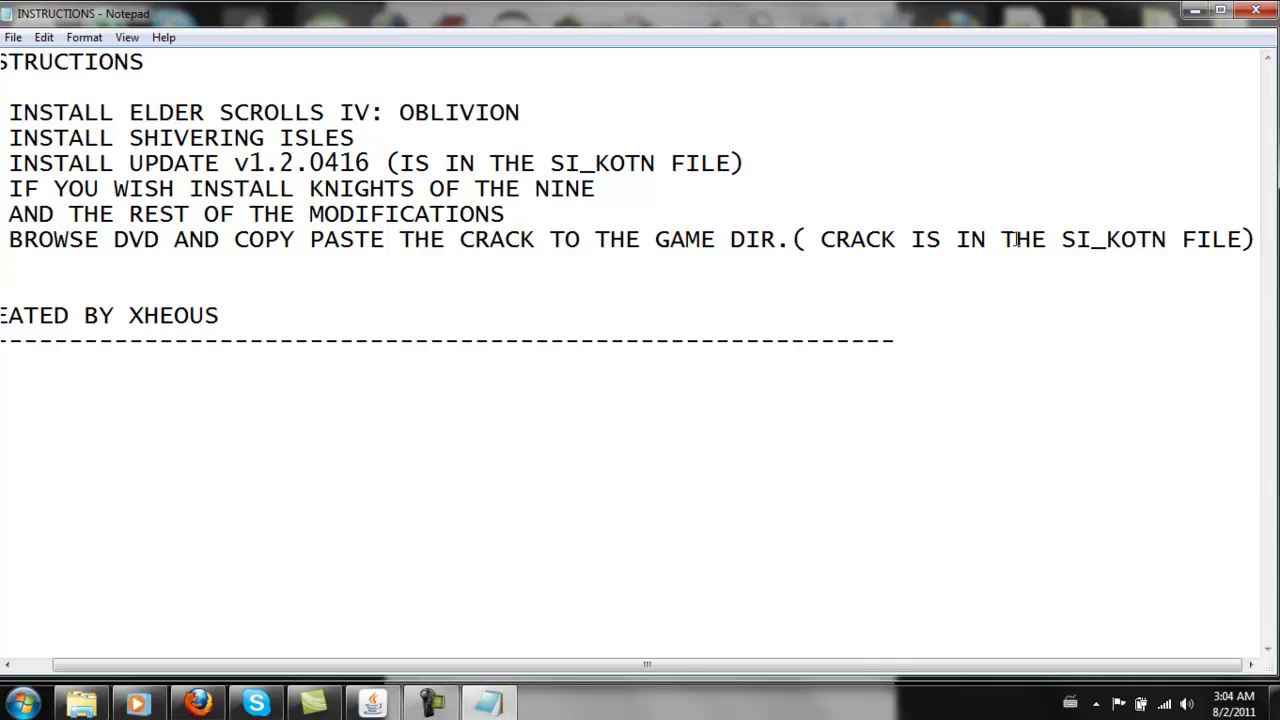
drag(821, 240, 1023, 244)
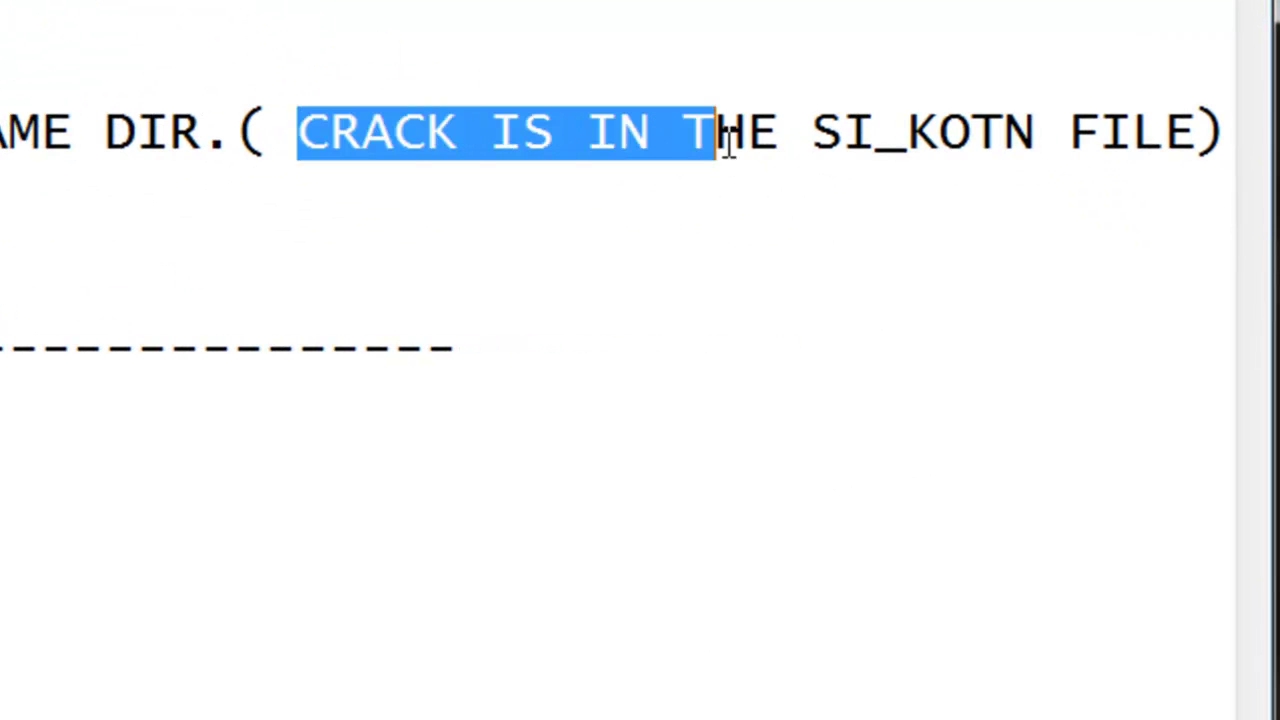
drag(728, 140, 1190, 144)
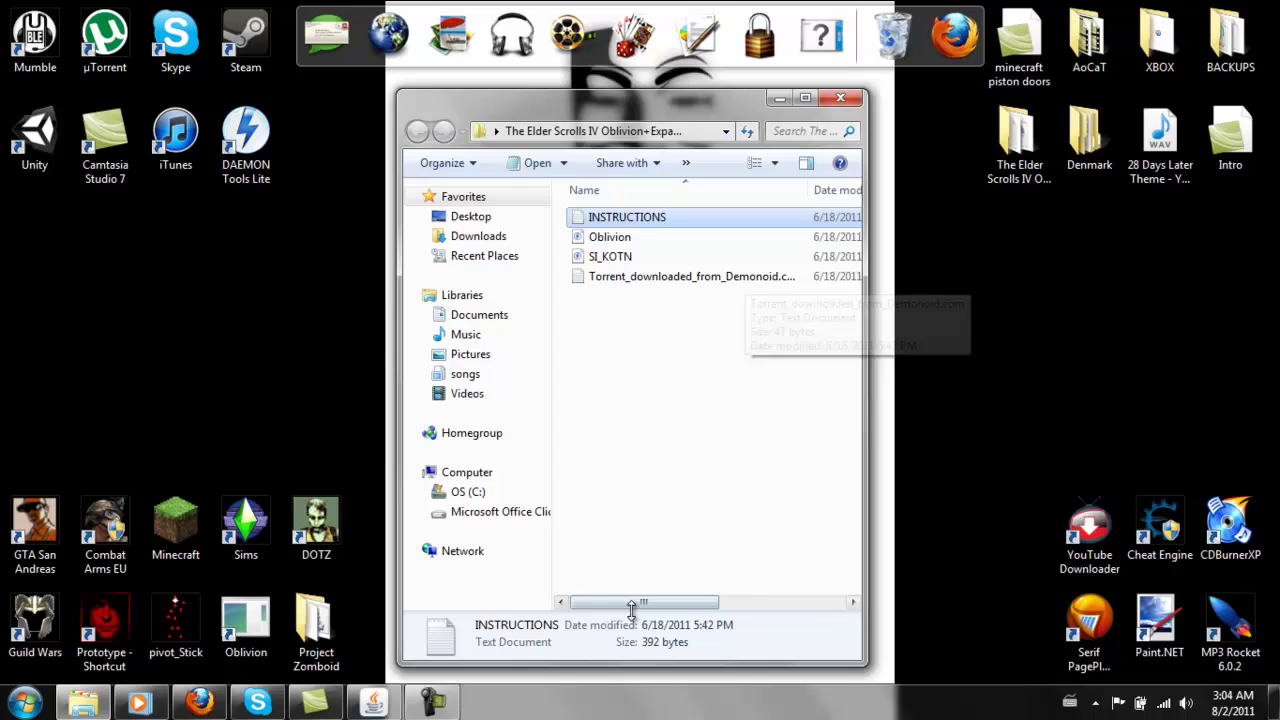
mouse_move(633, 610)
mouse_down()
mouse_move(657, 608)
mouse_move(632, 608)
mouse_up()
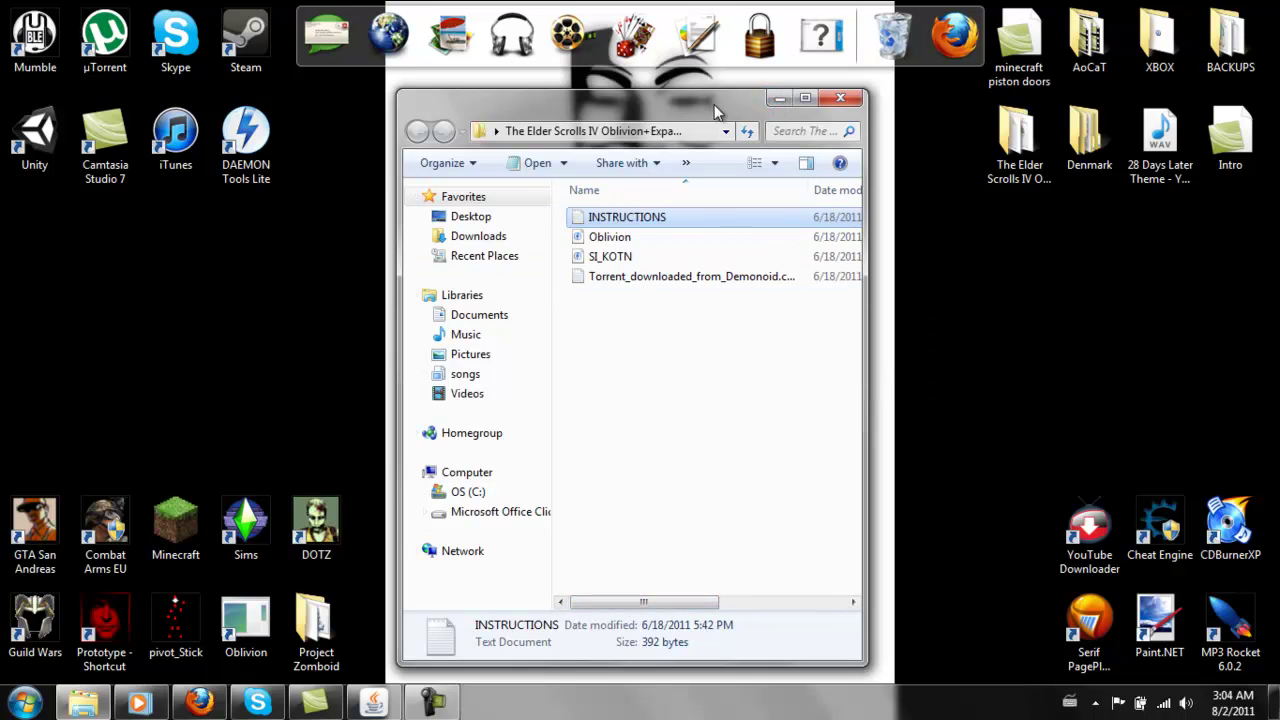
click(778, 99)
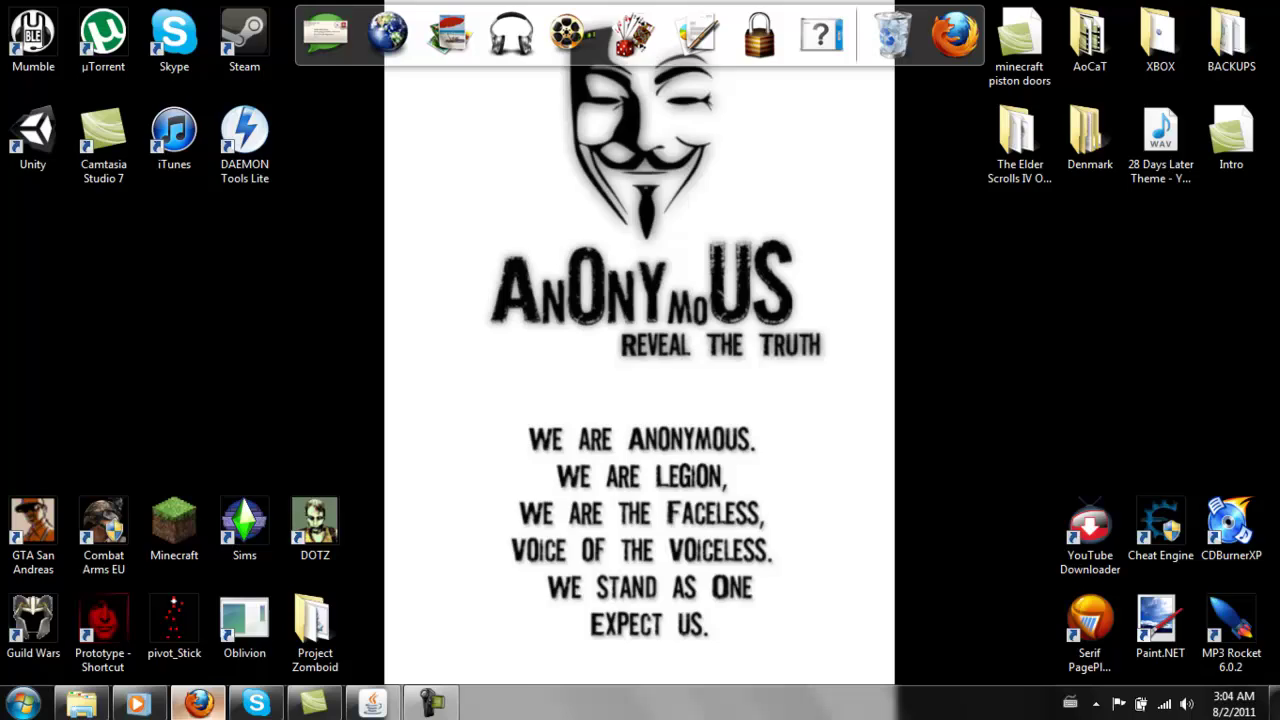
Search Google for "deamon tool lite" in Firefox, view the DAEMON Tools Lite product page, and close the browser.
click(197, 703)
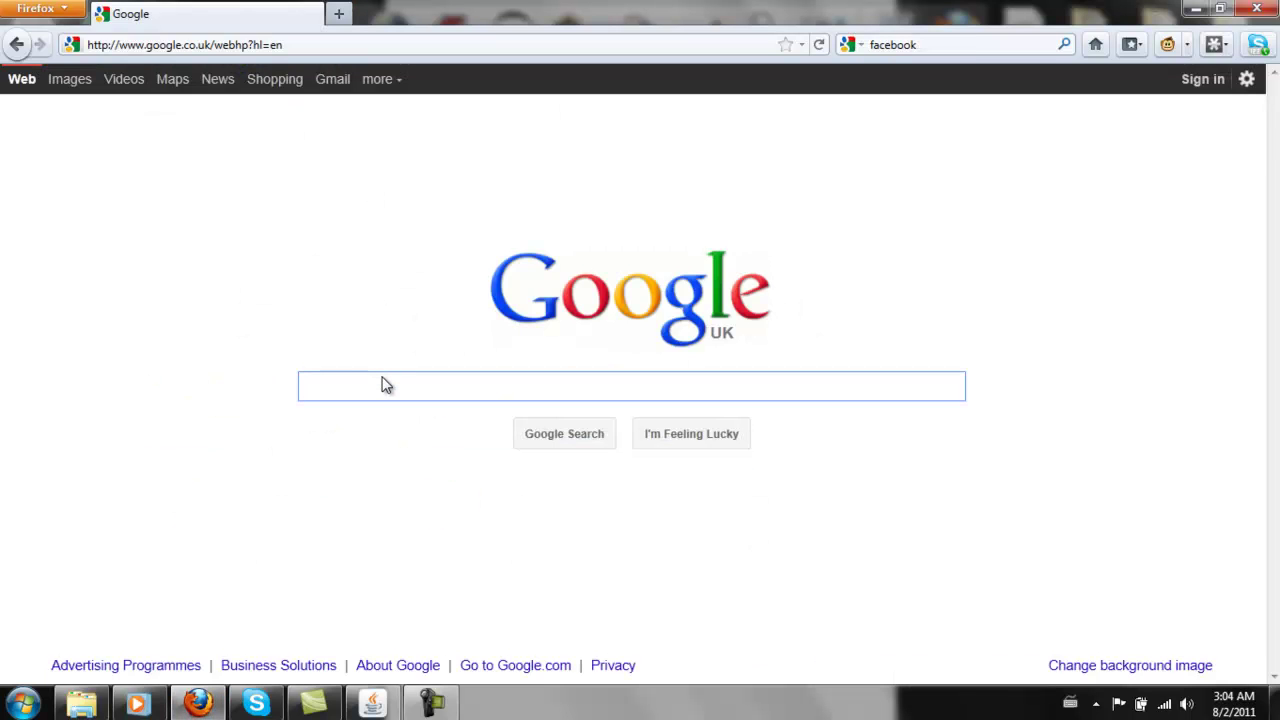
text(deamon)
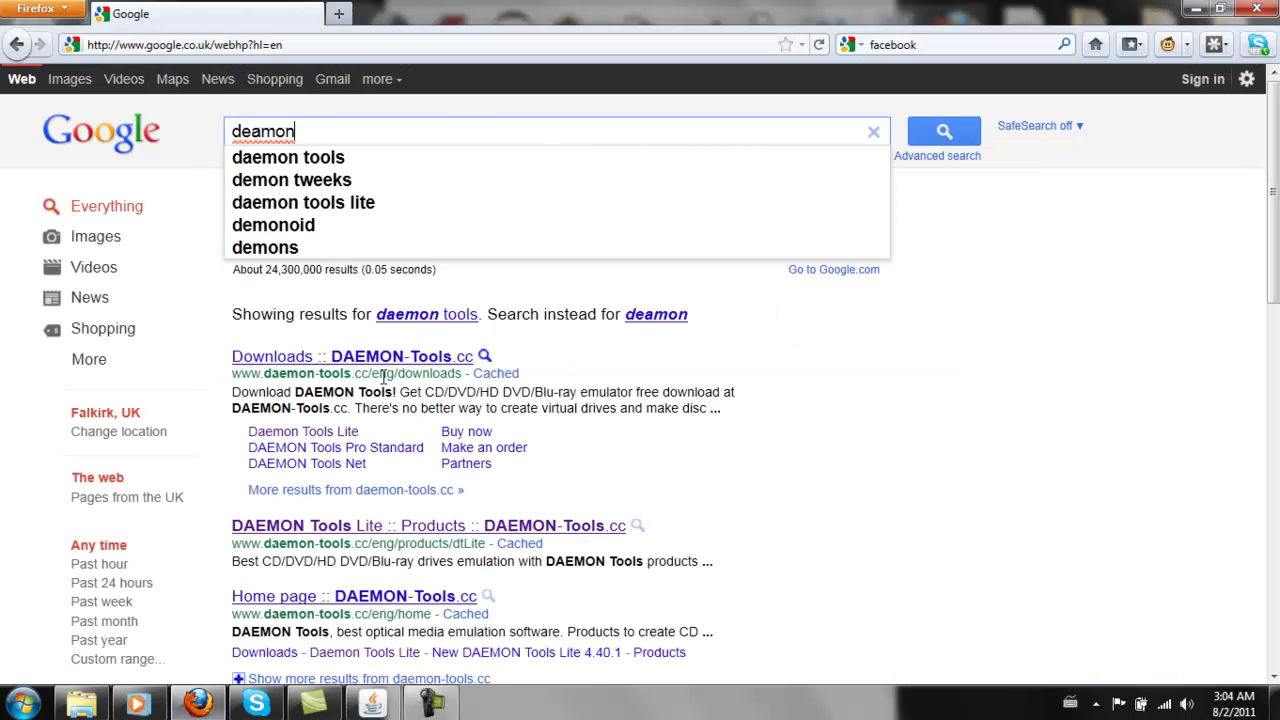
text( tool li)
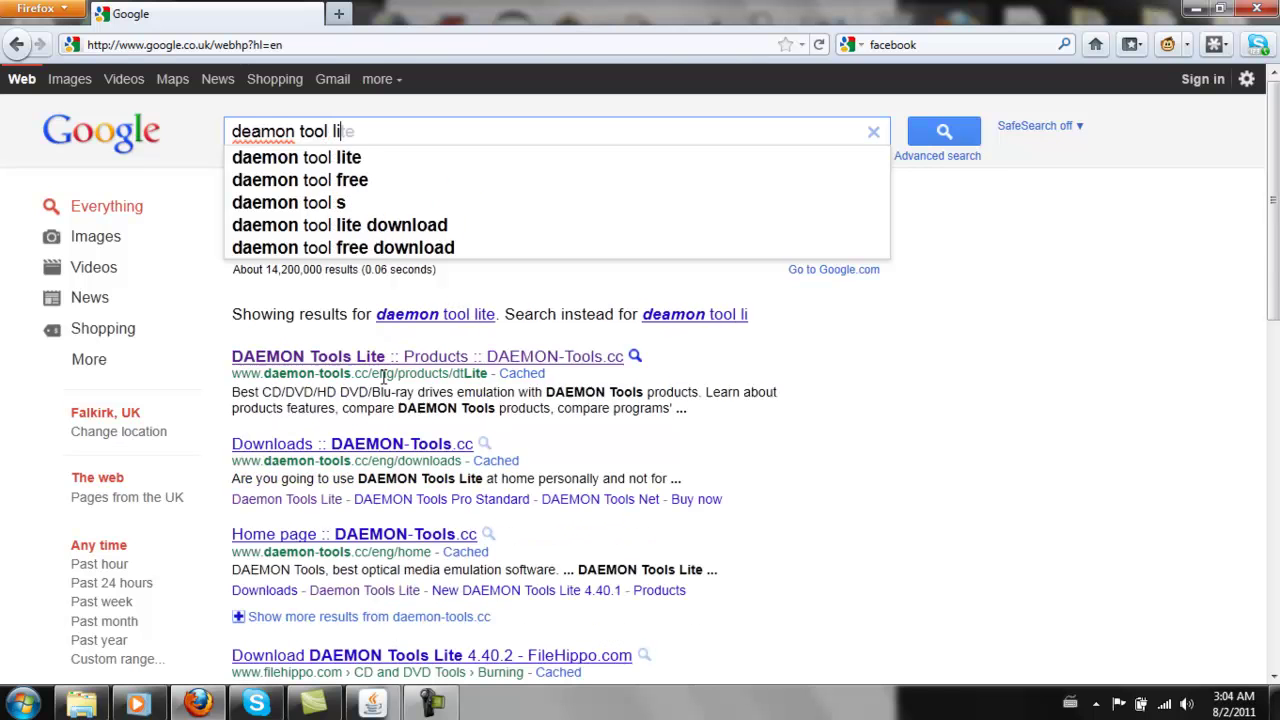
text(te)
click(360, 358)
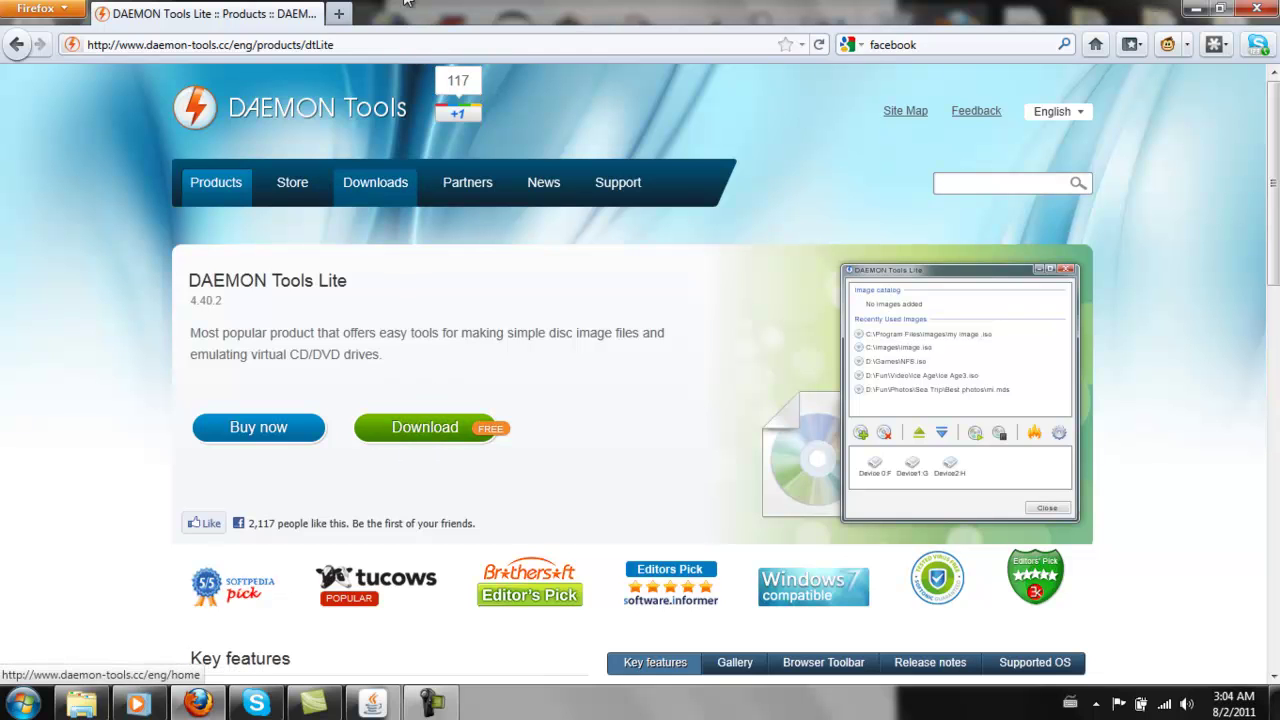
click(1256, 8)
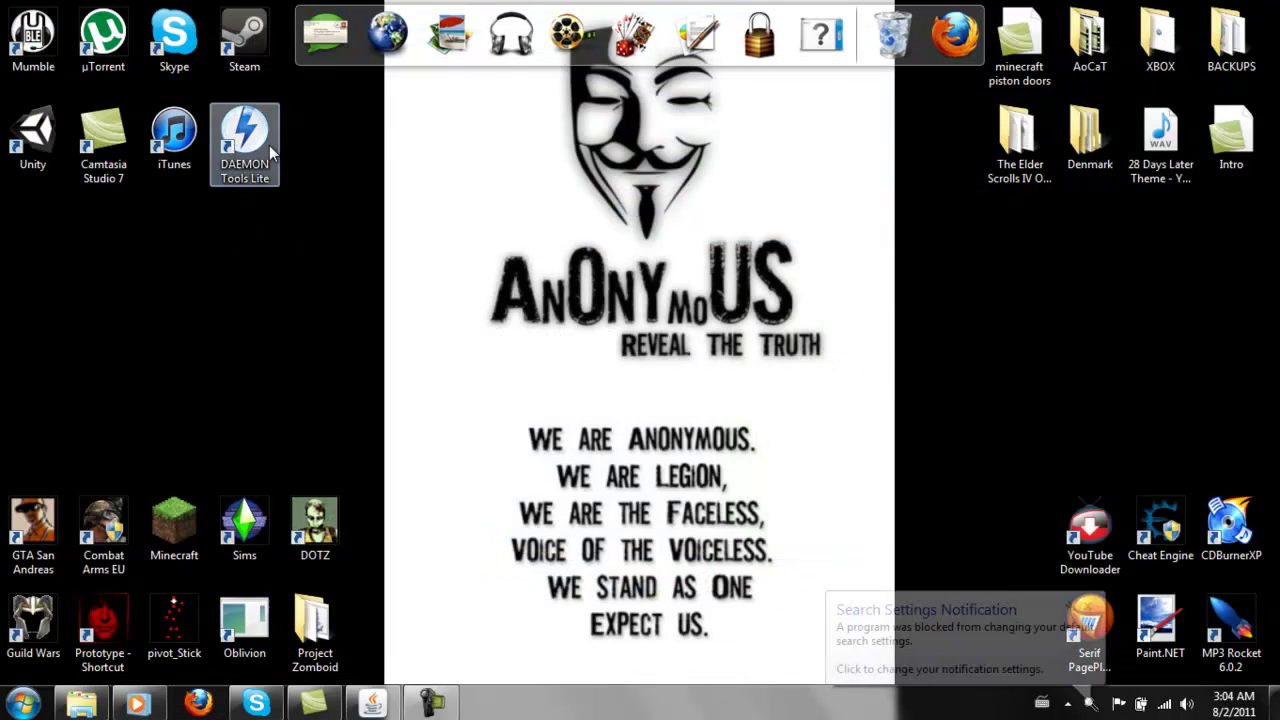
Launch DAEMON Tools Lite from the desktop and add a virtual drive.
double_click(265, 152)
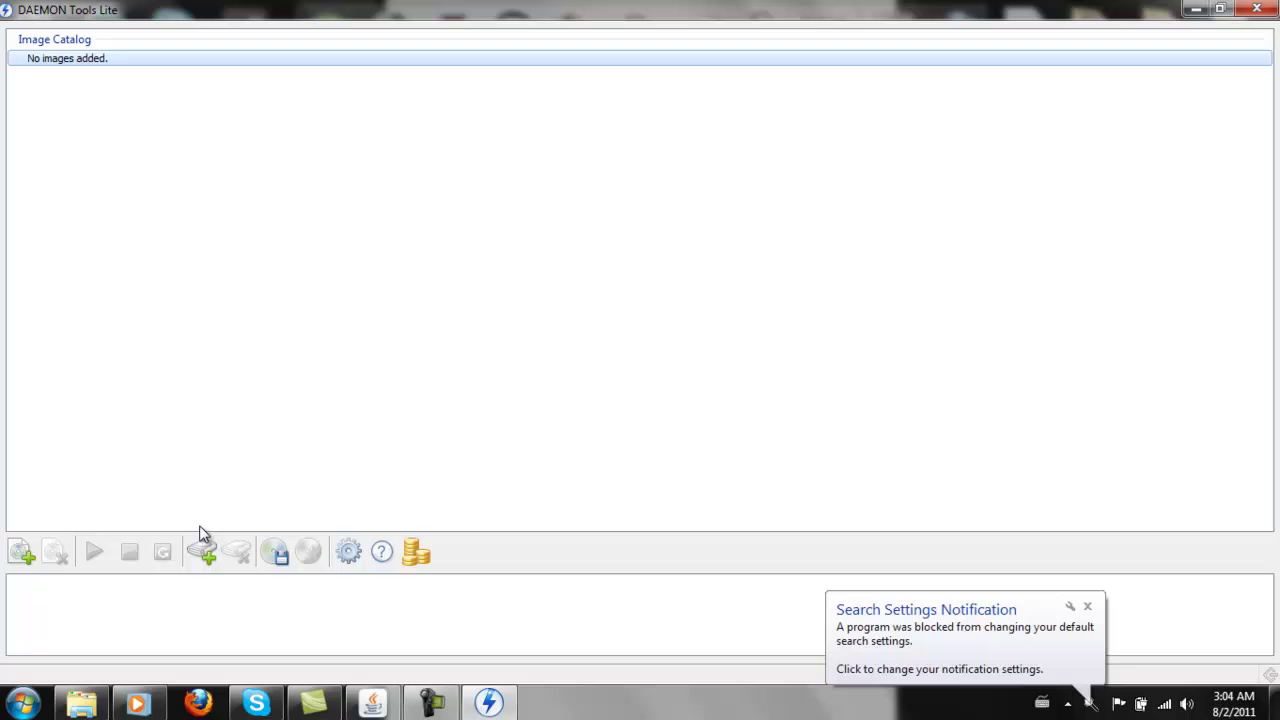
click(218, 563)
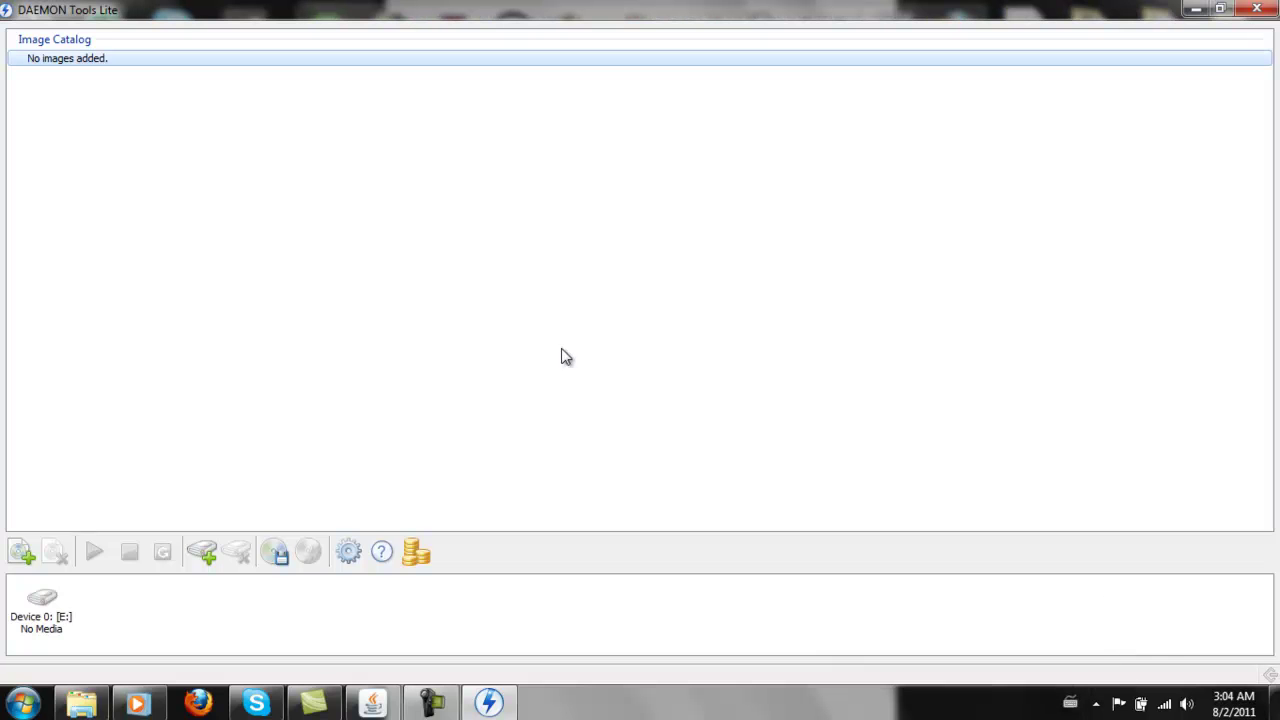
Add the Oblivion ISO from the Elder Scrolls IV Oblivion+Expansions folder to the image catalog.
click(22, 552)
click(210, 152)
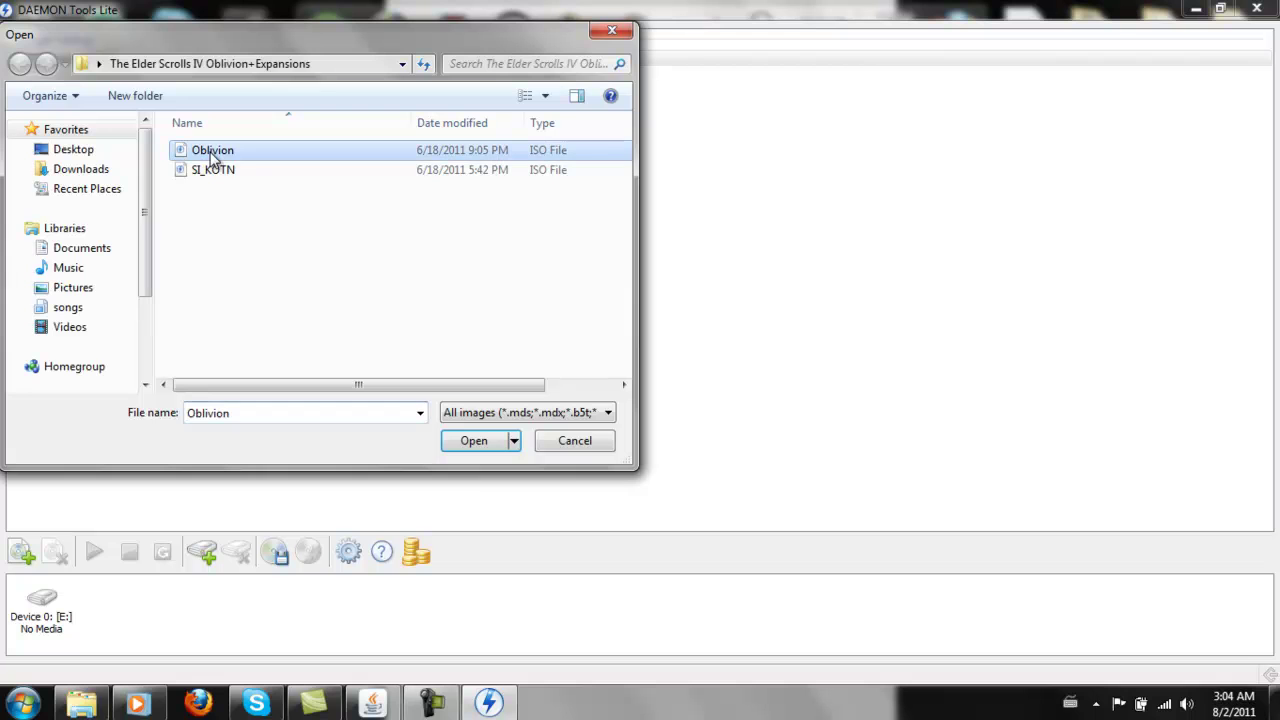
click(476, 446)
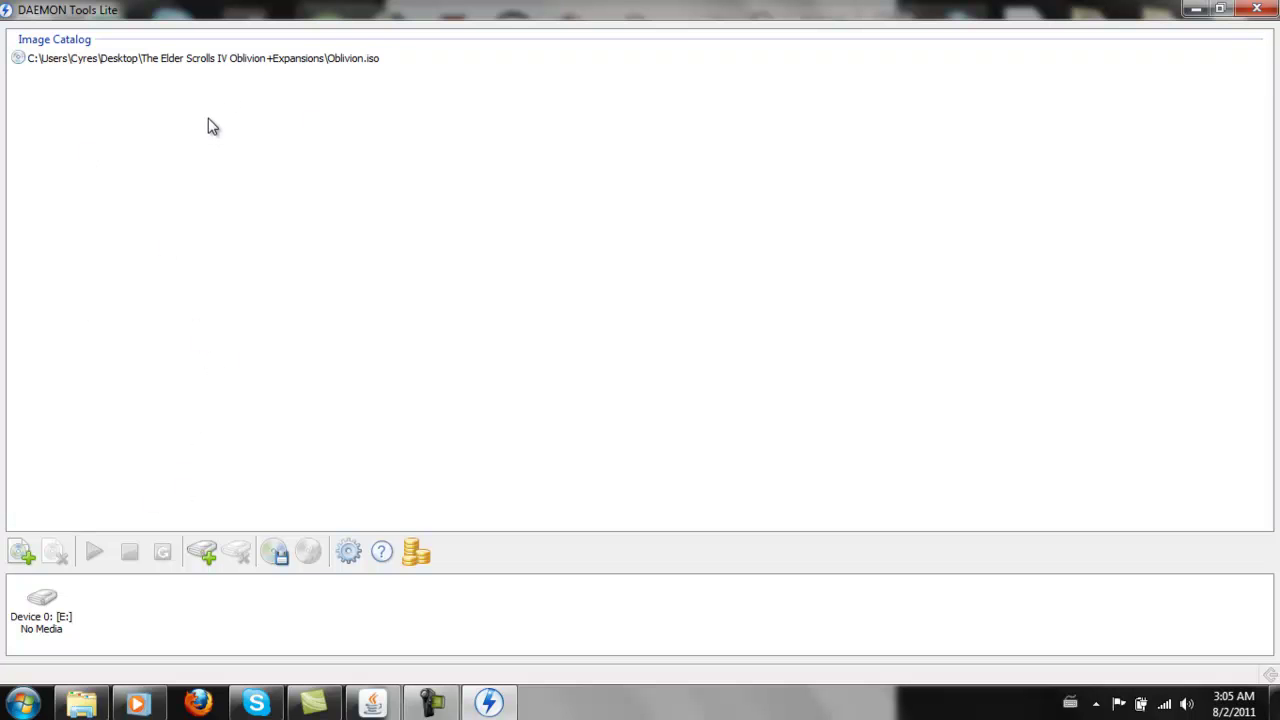
Mount Oblivion.iso on the virtual drive, run OblivionLauncher.exe from it, and exit the launcher.
click(240, 64)
double_click(240, 65)
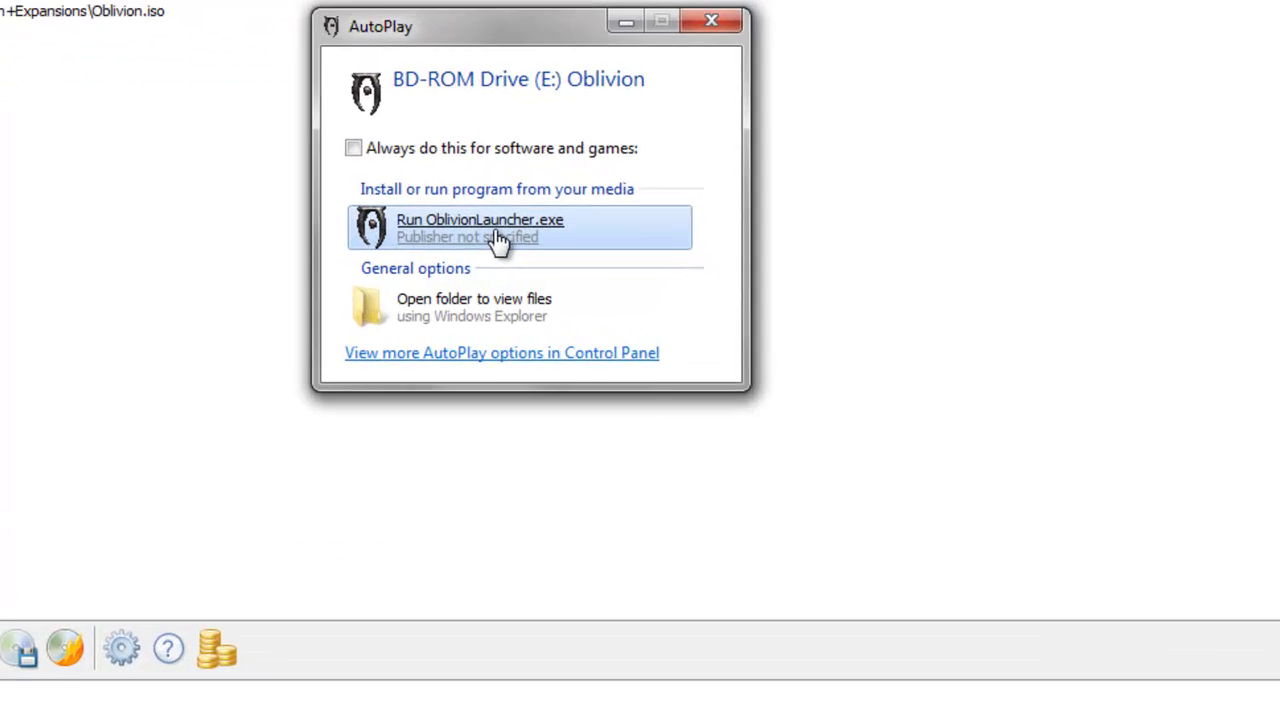
click(617, 260)
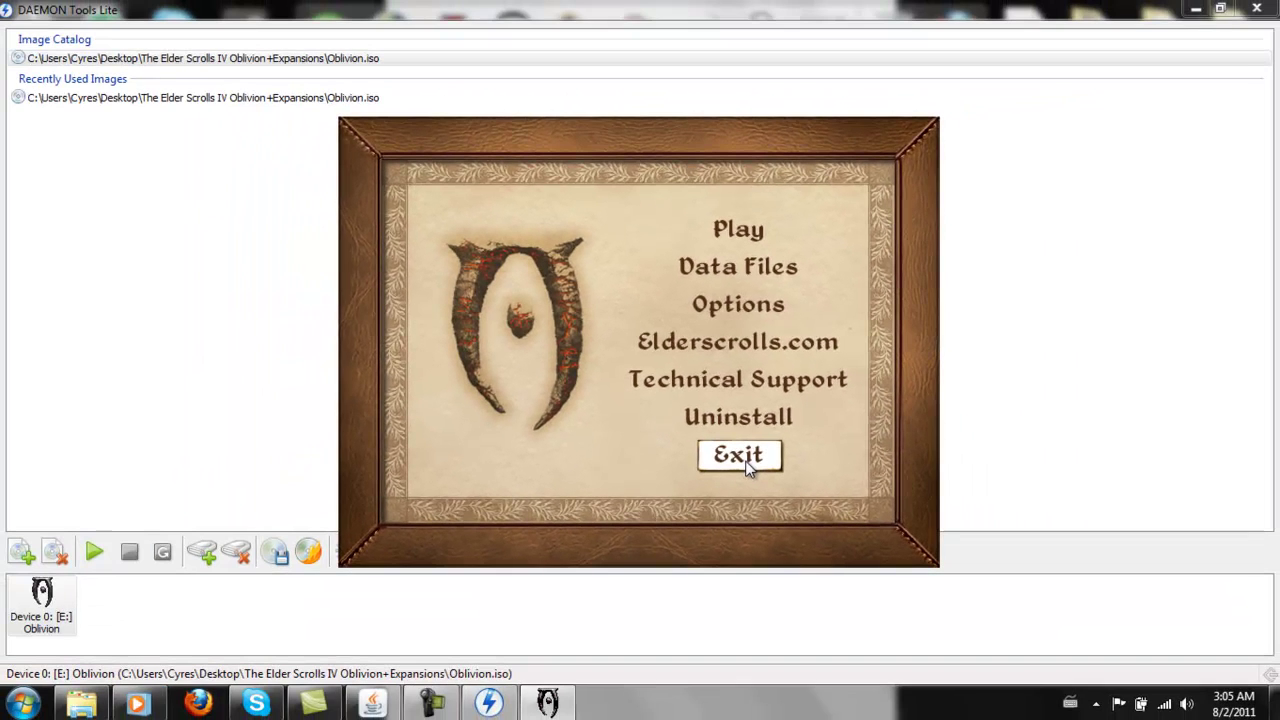
click(747, 463)
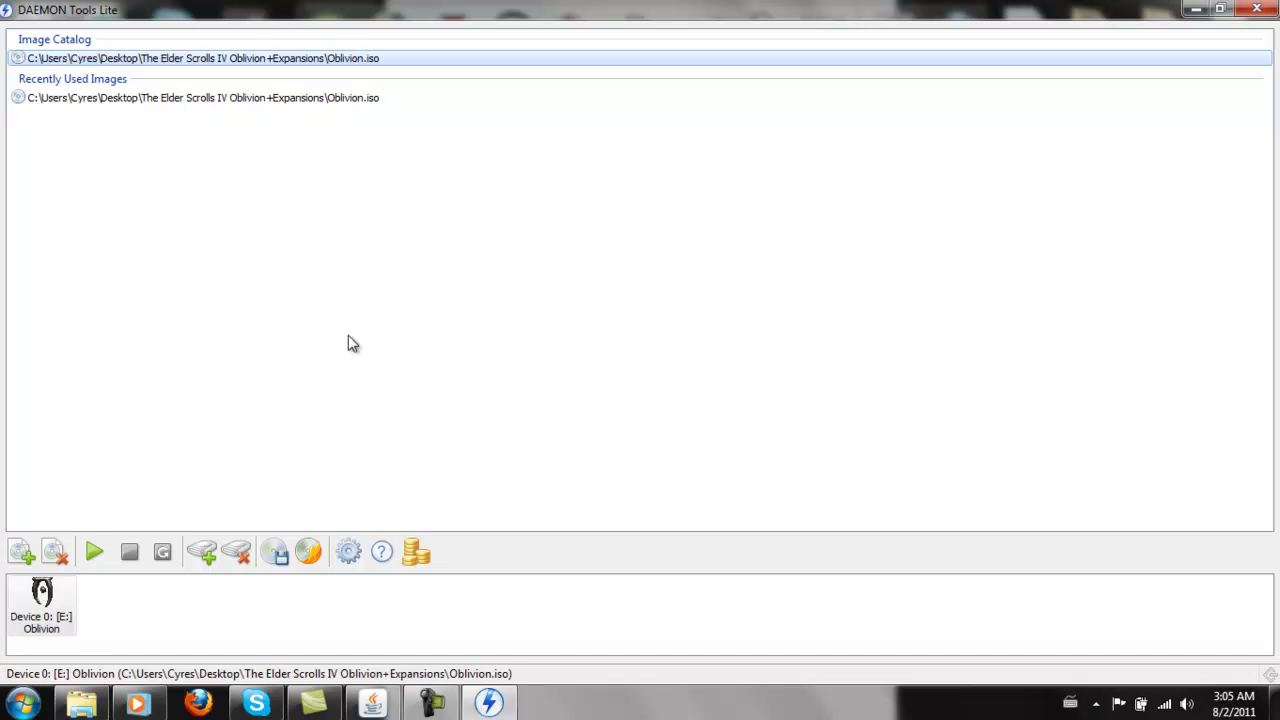
Remove Oblivion.iso from the image catalog and add the SI_KOTN image in its place.
click(322, 60)
right_click(322, 60)
click(369, 113)
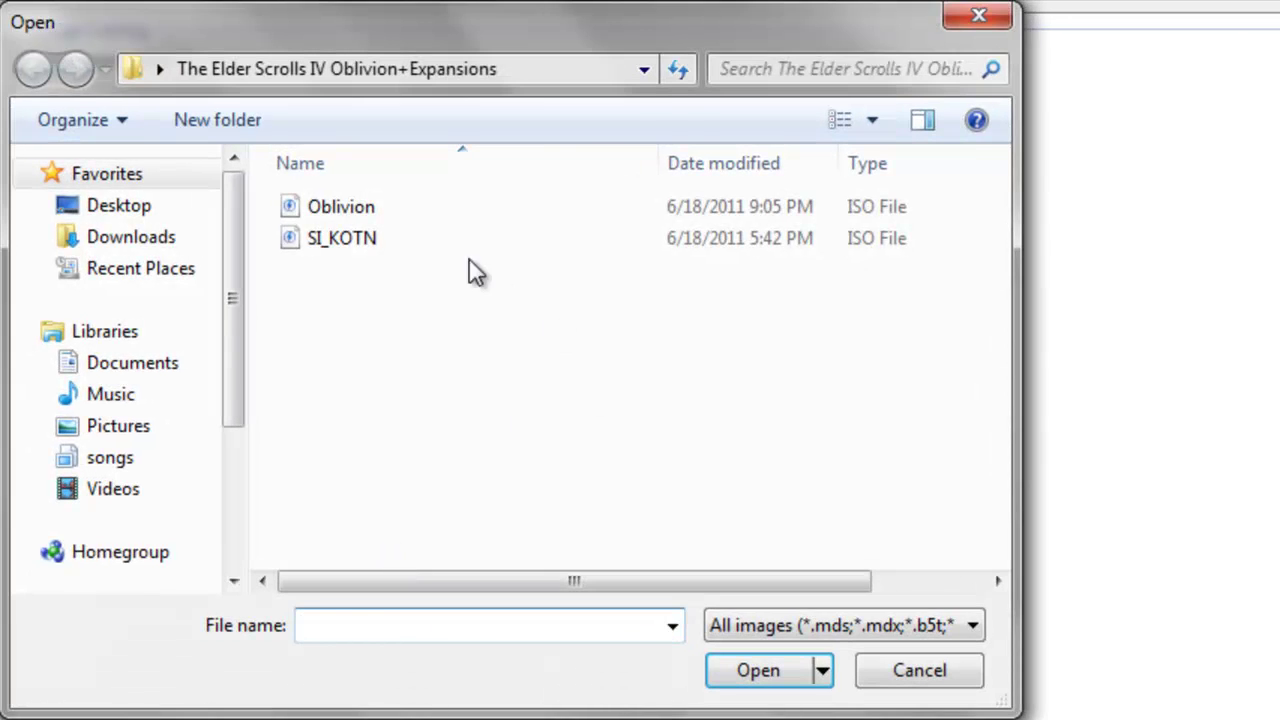
click(425, 238)
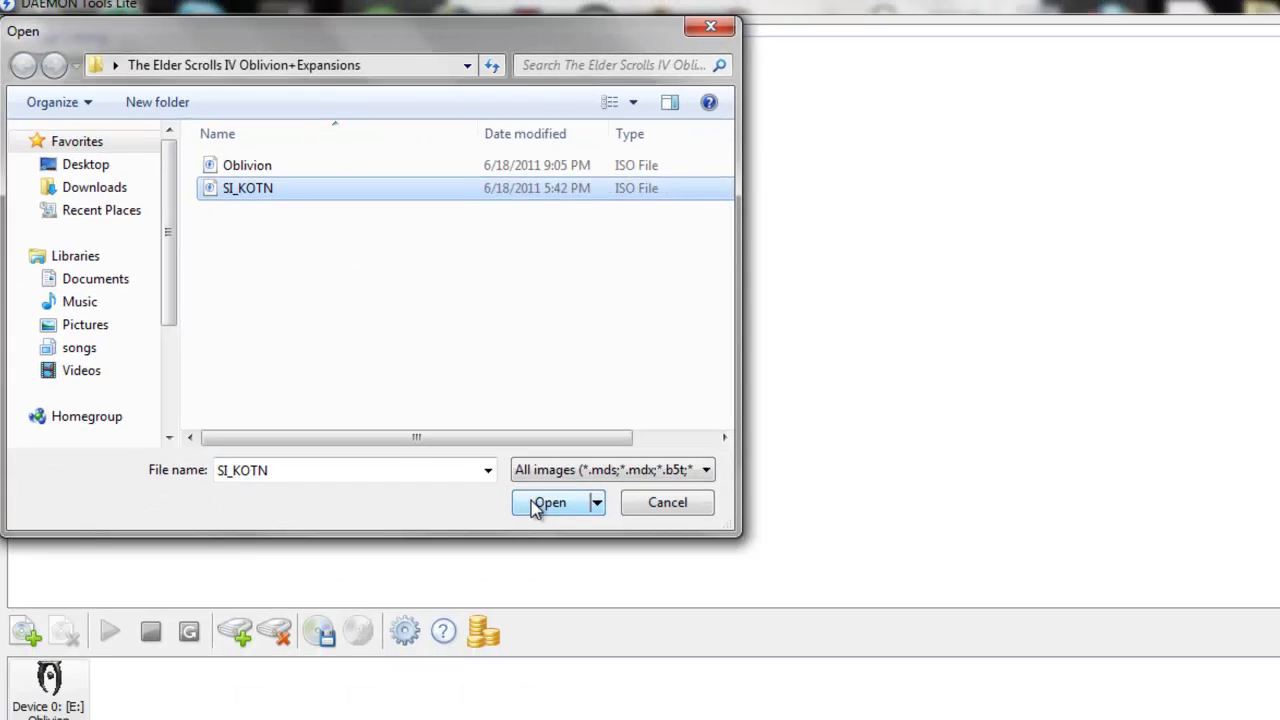
click(735, 668)
Mount SI_KOTN.iso, view the disc's Crack folder in a widened window, and return to the desktop.
click(346, 60)
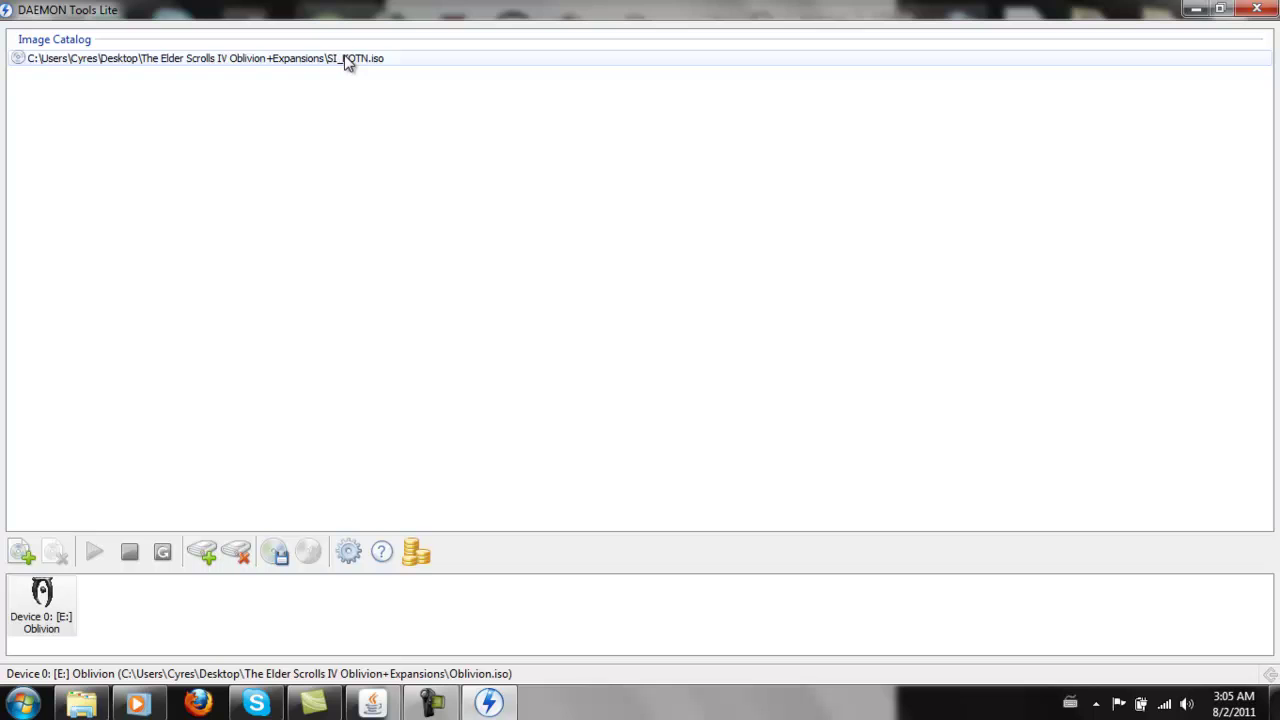
double_click(344, 60)
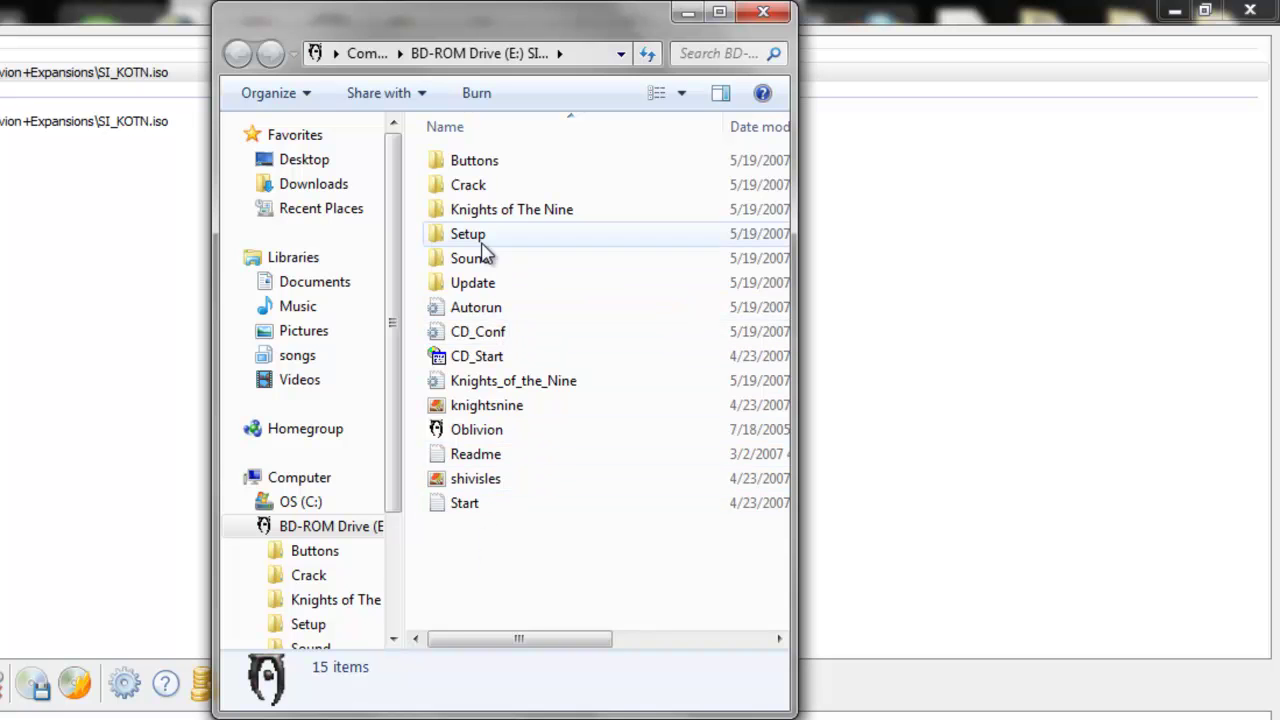
double_click(472, 190)
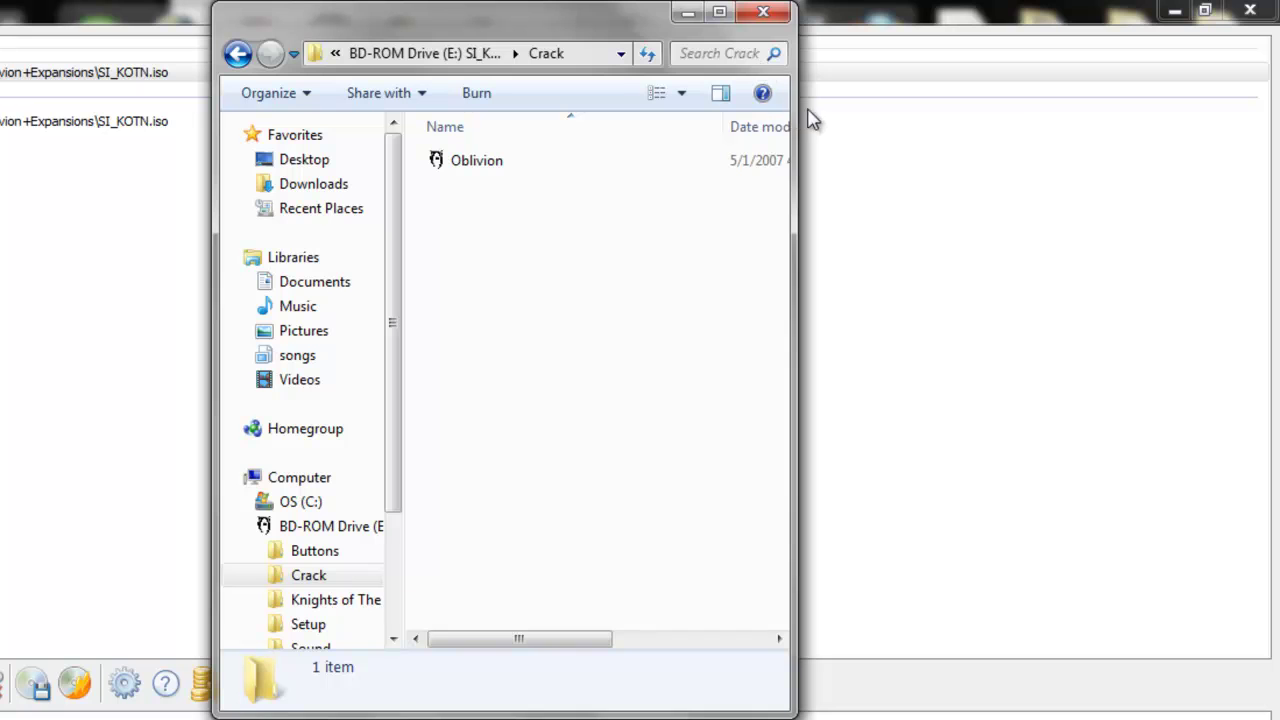
drag(797, 110, 1108, 118)
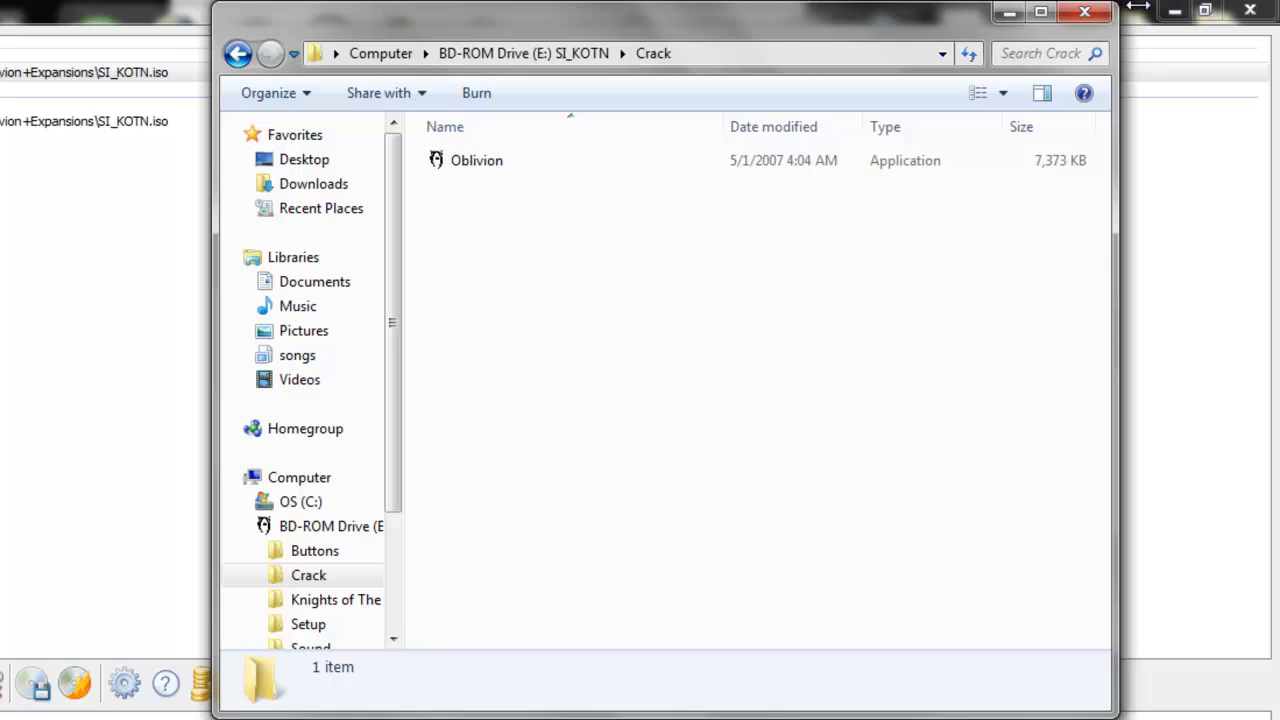
click(1100, 14)
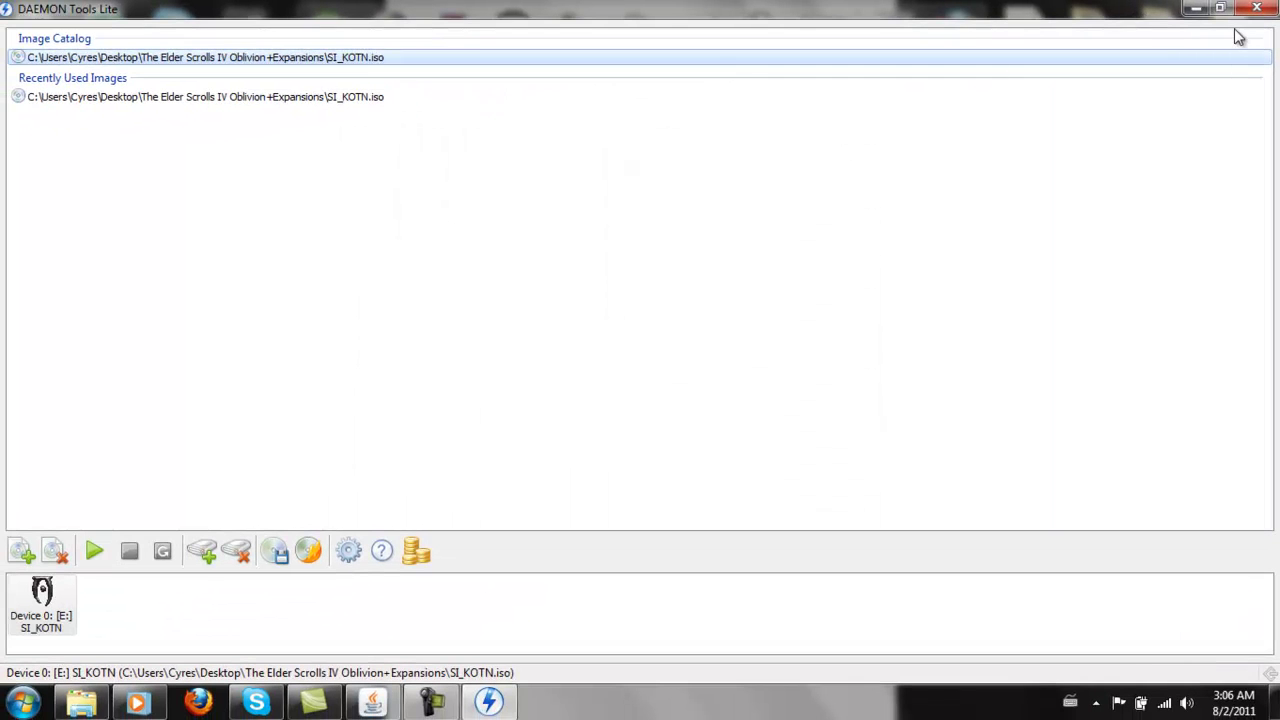
click(1196, 8)
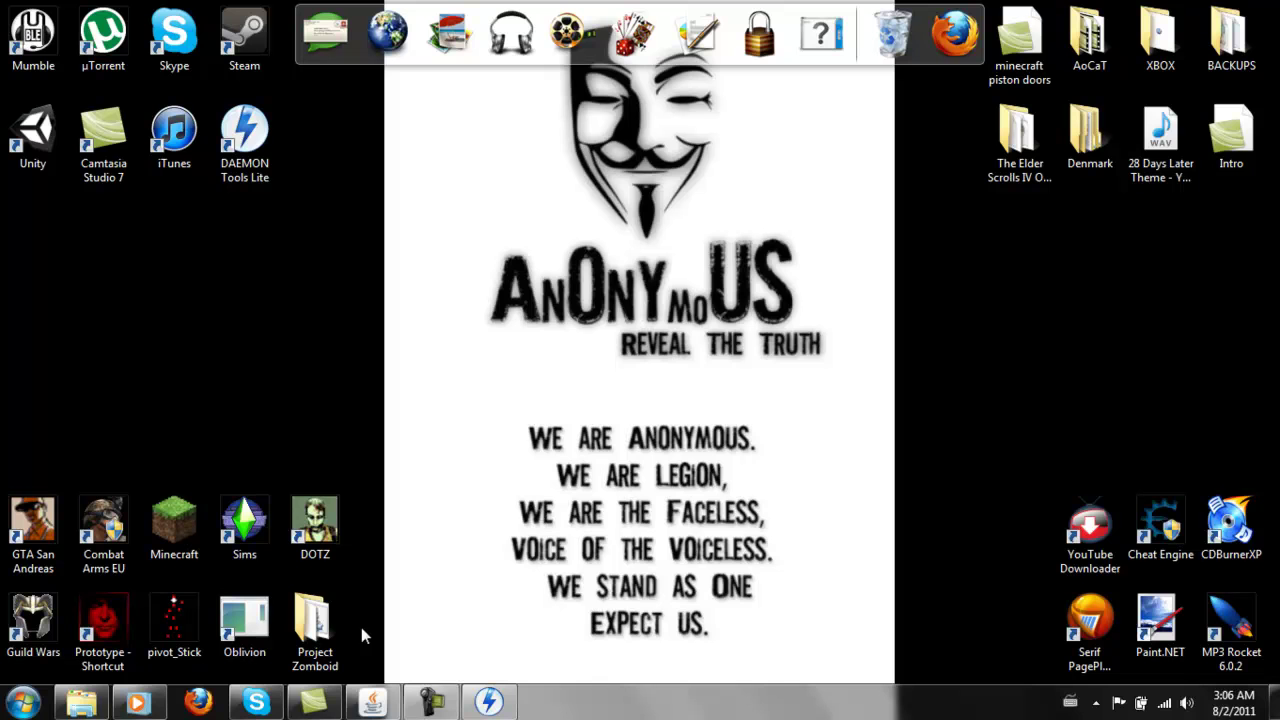